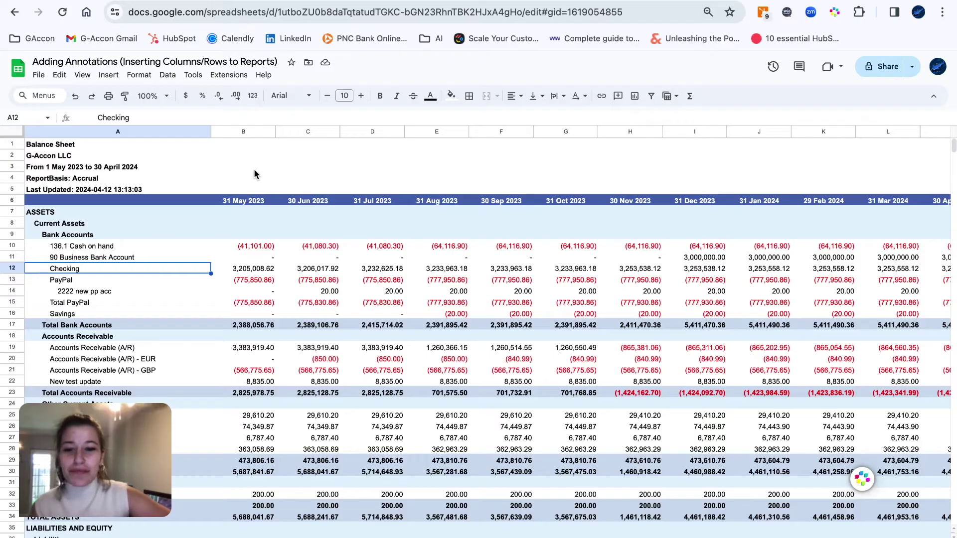
# - Launch G-Accon for QuickBooks' Formatted Reports template dialog from the Extensions menu
pyautogui.click(254, 171)
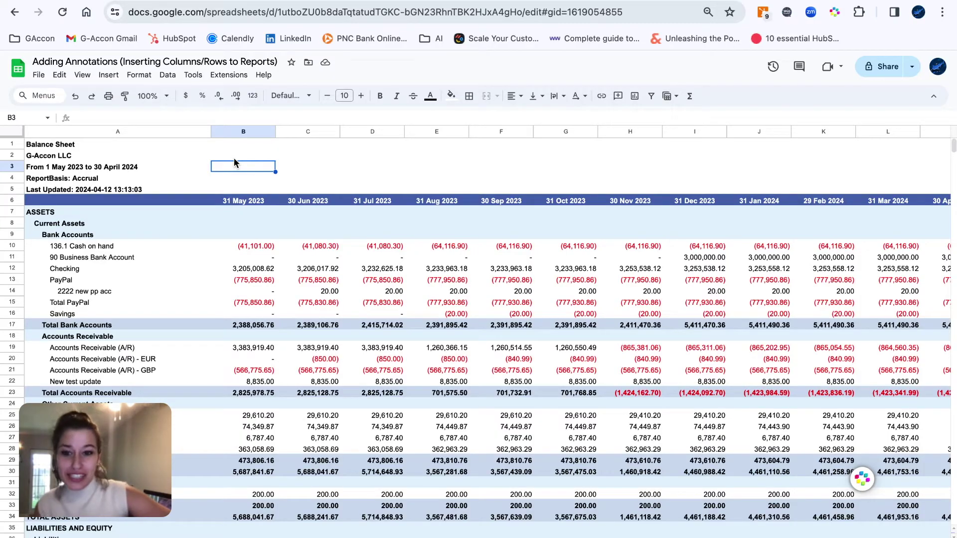
pyautogui.click(229, 76)
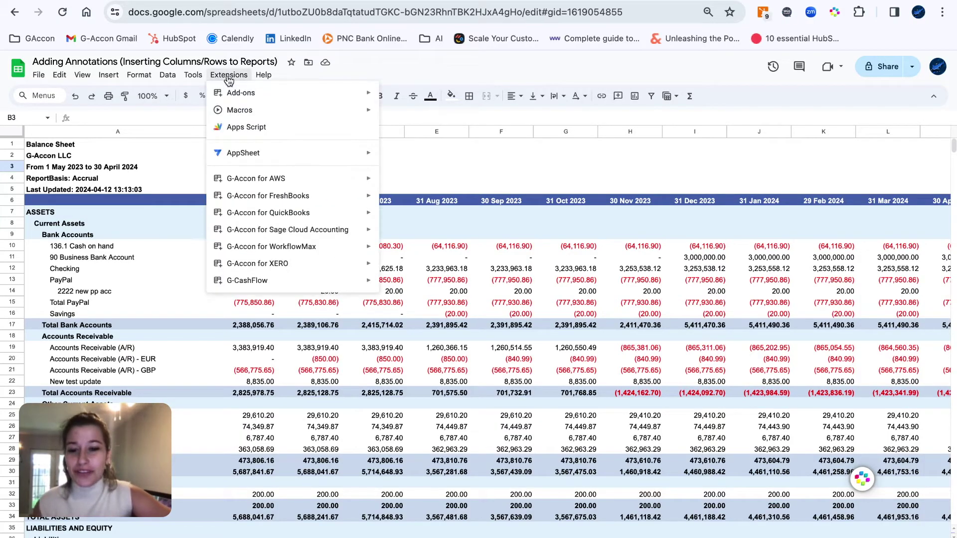
pyautogui.moveTo(252, 215)
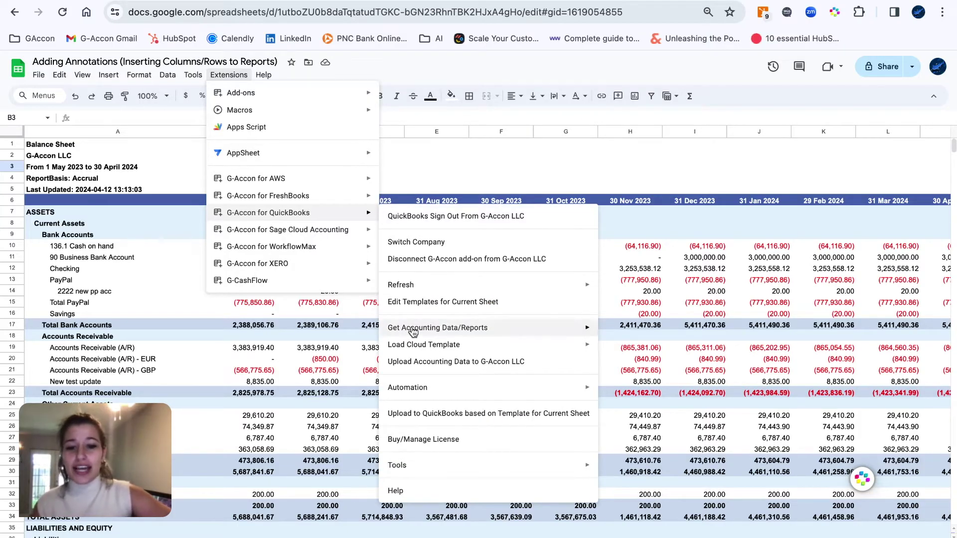
pyautogui.moveTo(412, 331)
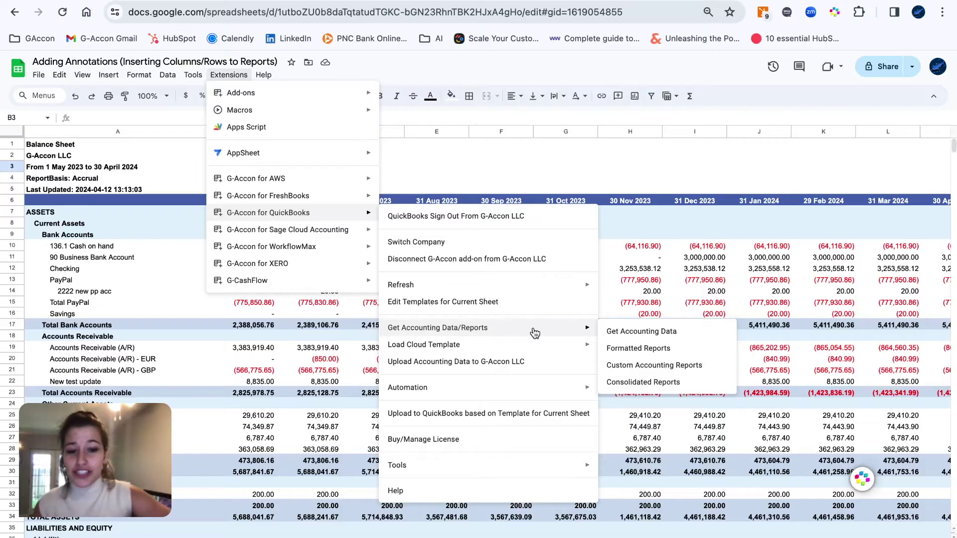
pyautogui.click(620, 350)
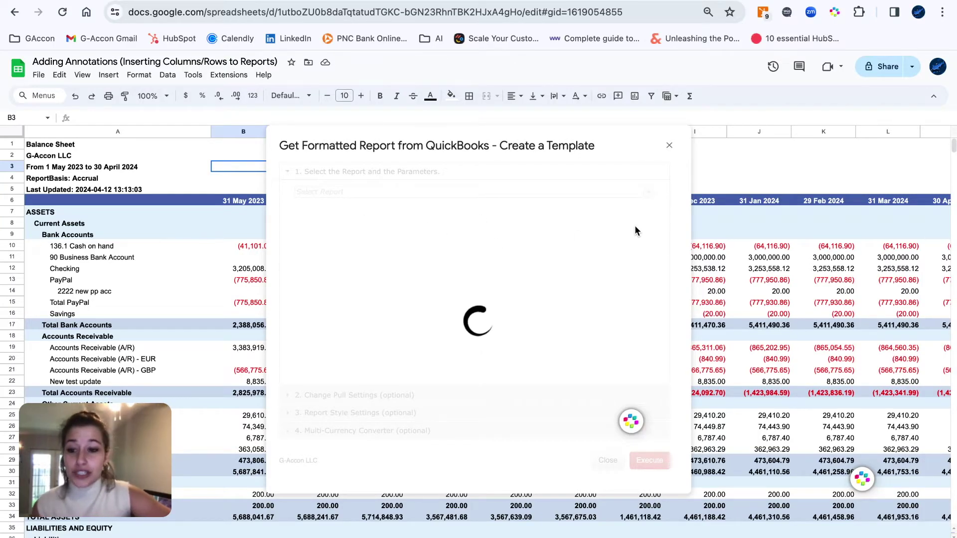
# - Pull the Profit And Loss report (1 May 2023 – 30 April 2024) into a new sheet
pyautogui.click(649, 194)
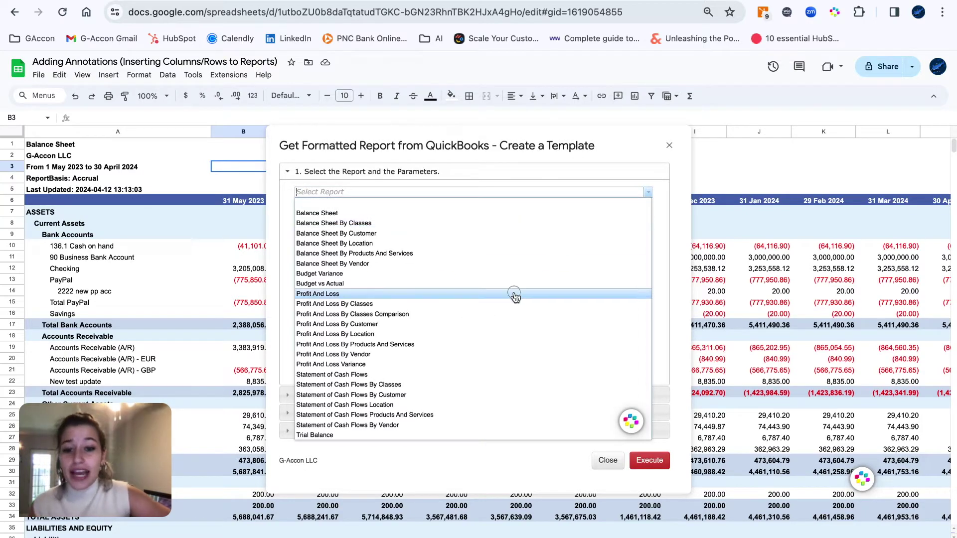
pyautogui.click(515, 295)
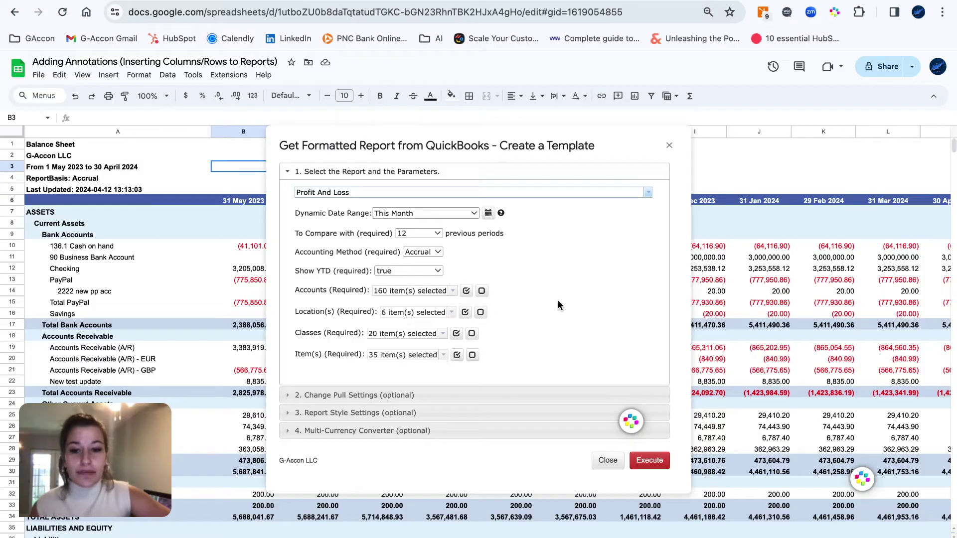
pyautogui.click(438, 396)
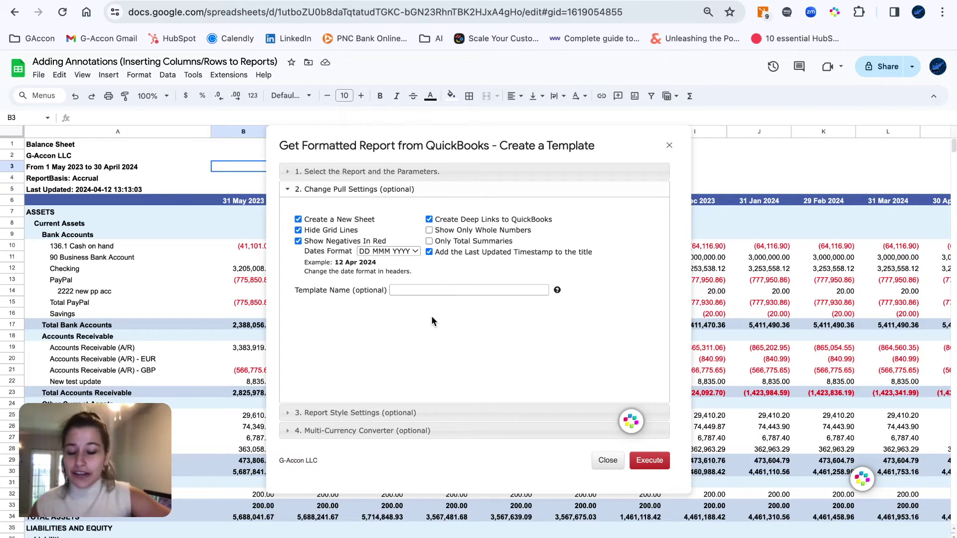
pyautogui.click(402, 414)
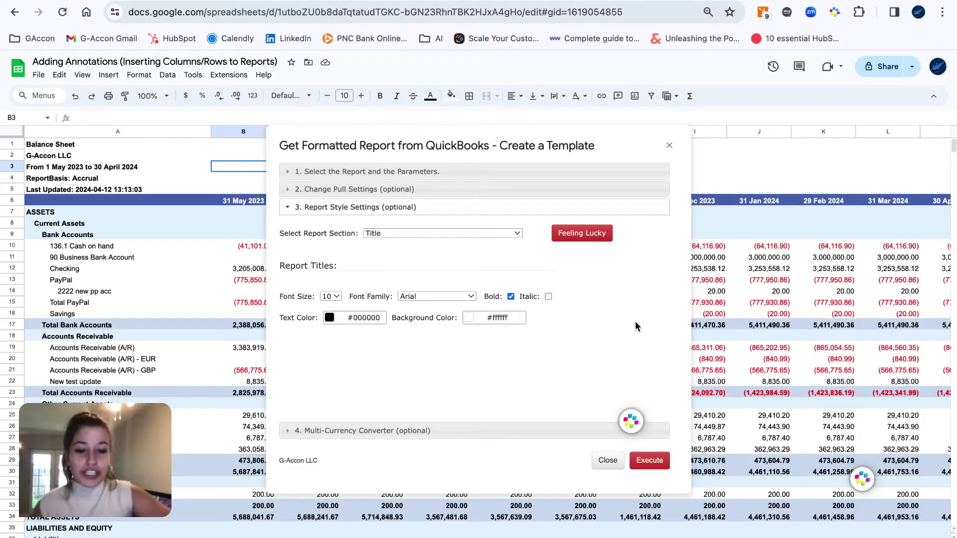
pyautogui.click(650, 461)
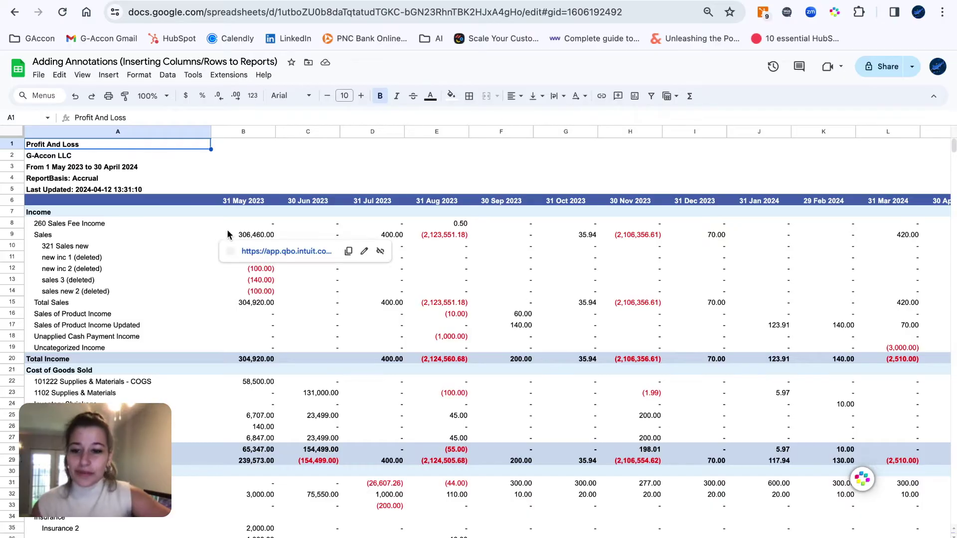
# - Insert a row above Expenses (row 30) and label it 'Gross Profit Margin'
pyautogui.scroll(-2, 173, 268)
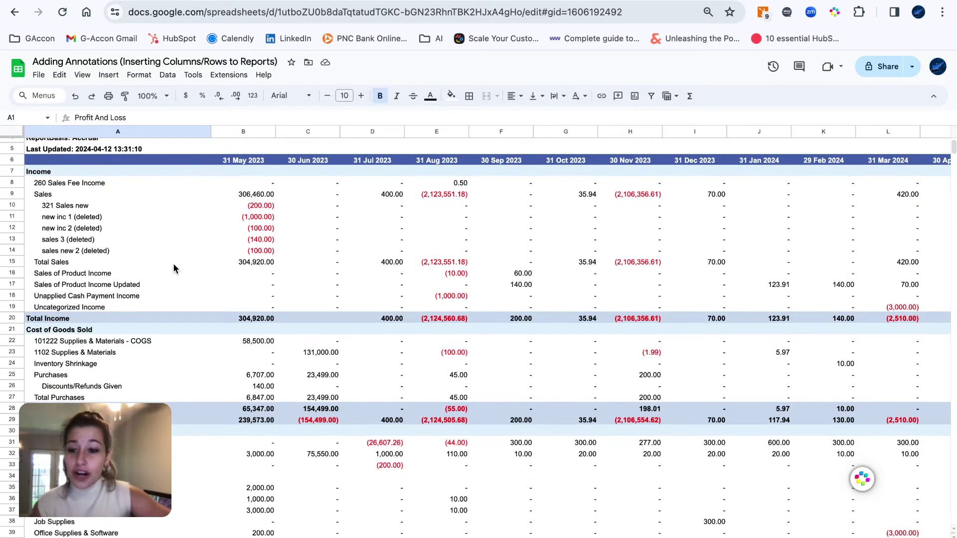
pyautogui.scroll(-2, 173, 269)
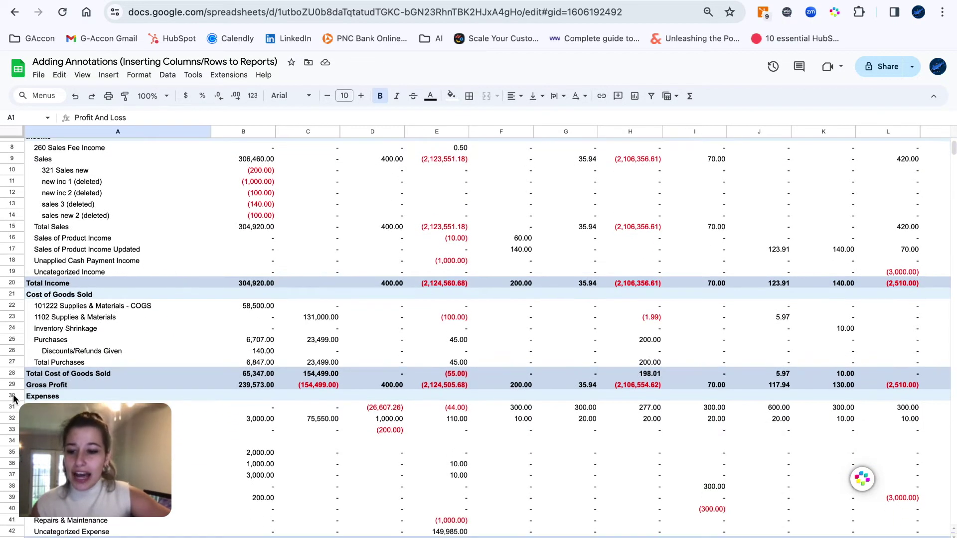
pyautogui.click(12, 396)
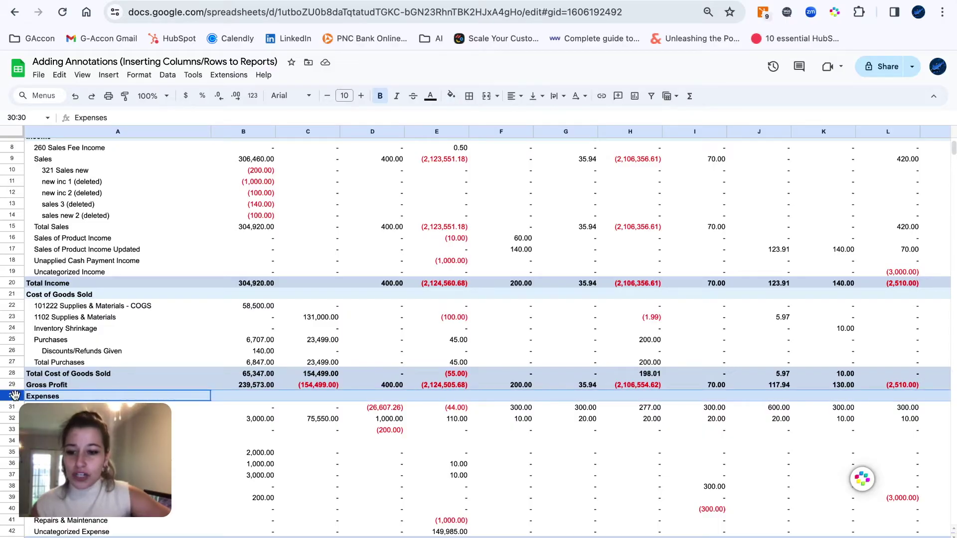
pyautogui.rightClick(12, 390)
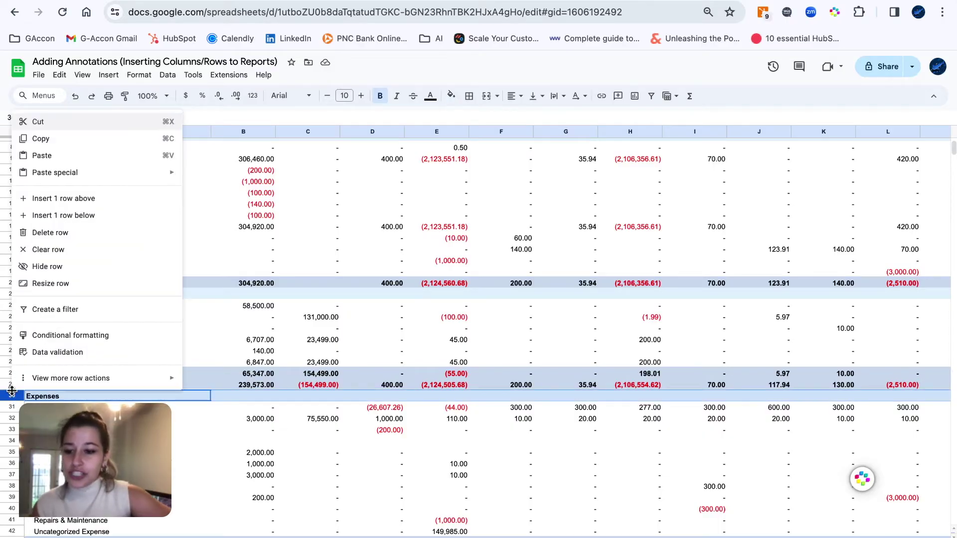
pyautogui.click(68, 201)
pyautogui.click(70, 393)
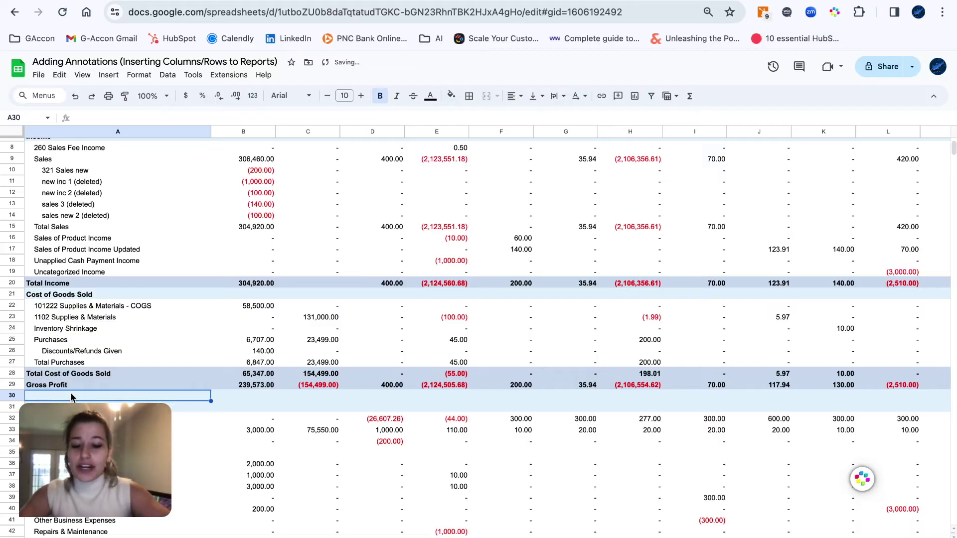
pyautogui.write('Gross Profit Margin')
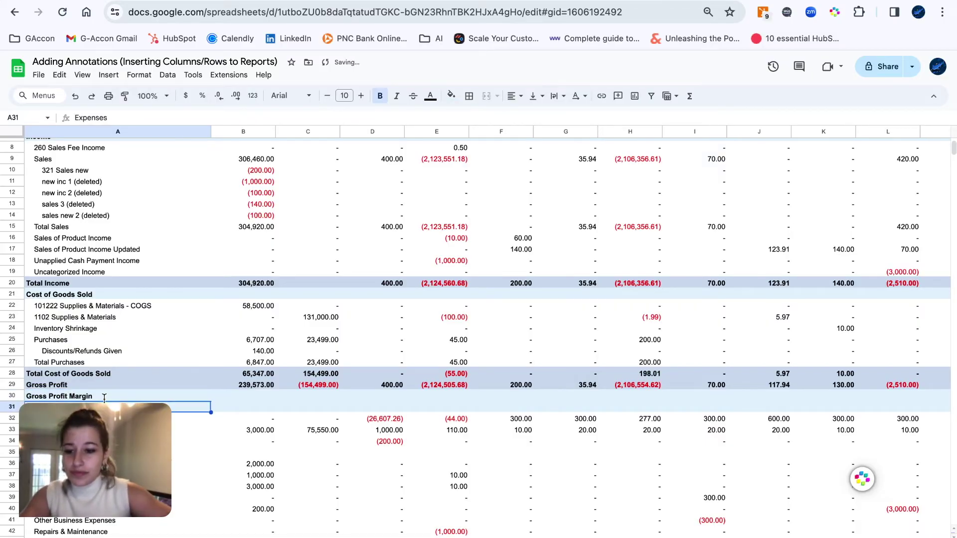
pyautogui.press('Tab')
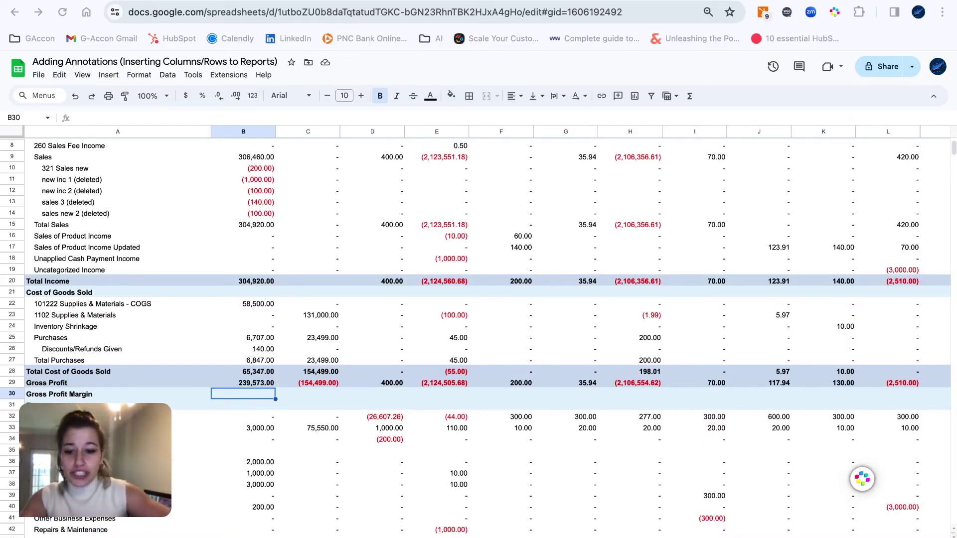
# - Enter the margin formula =(B29/B20)*100 in cell B30
pyautogui.write('=(')
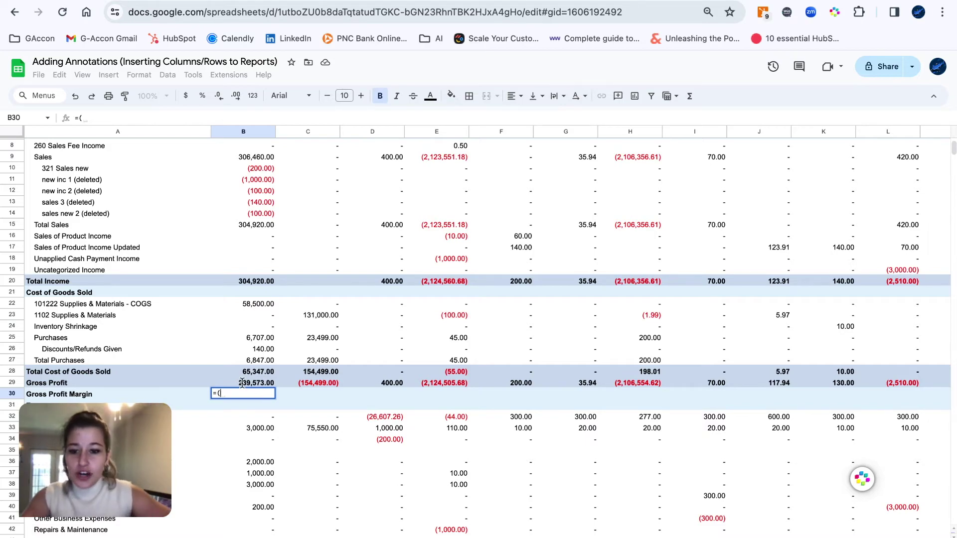
pyautogui.click(241, 382)
pyautogui.write('/')
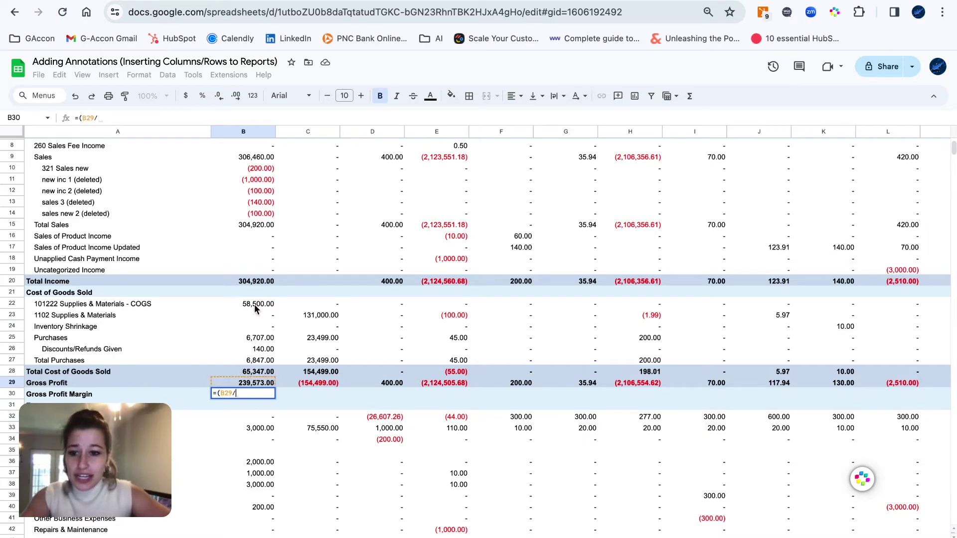
pyautogui.click(247, 282)
pyautogui.write(')*100')
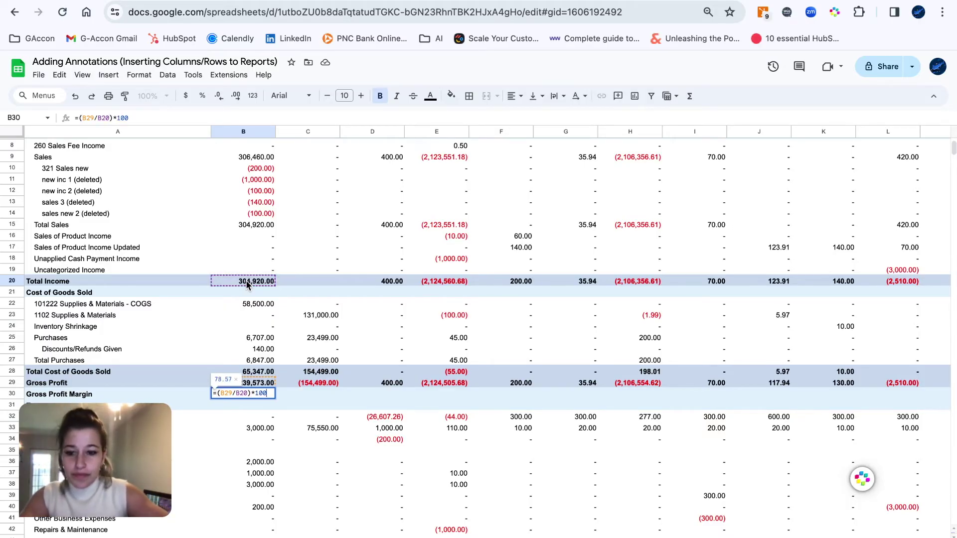
pyautogui.press('Return')
# - Fill the margin formula across row 30 to column N and check the results, e.g. 78.57 for May and #DIV/0! for June
pyautogui.click(248, 396)
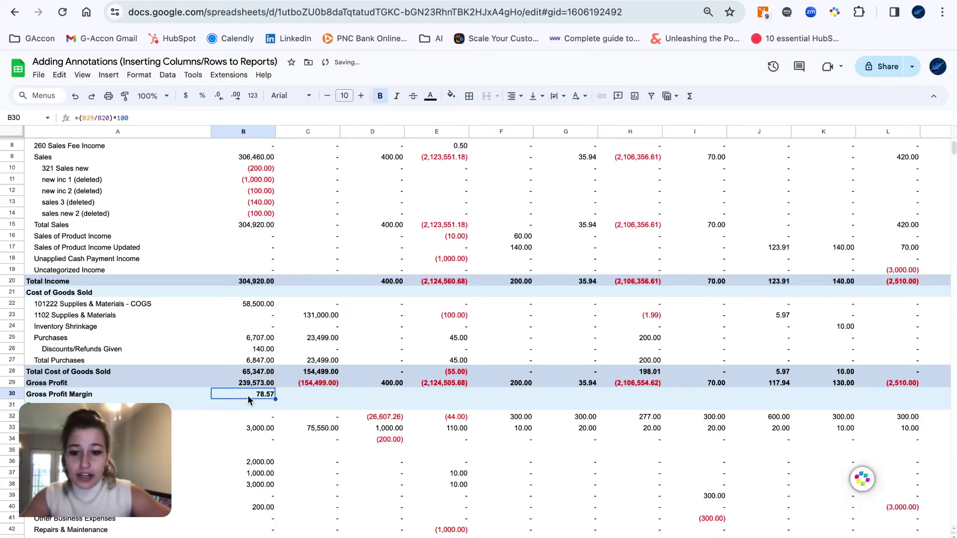
pyautogui.moveTo(279, 399); pyautogui.dragTo(815, 406)
pyautogui.hscroll(1, 827, 401)
pyautogui.scroll(1, 827, 401)
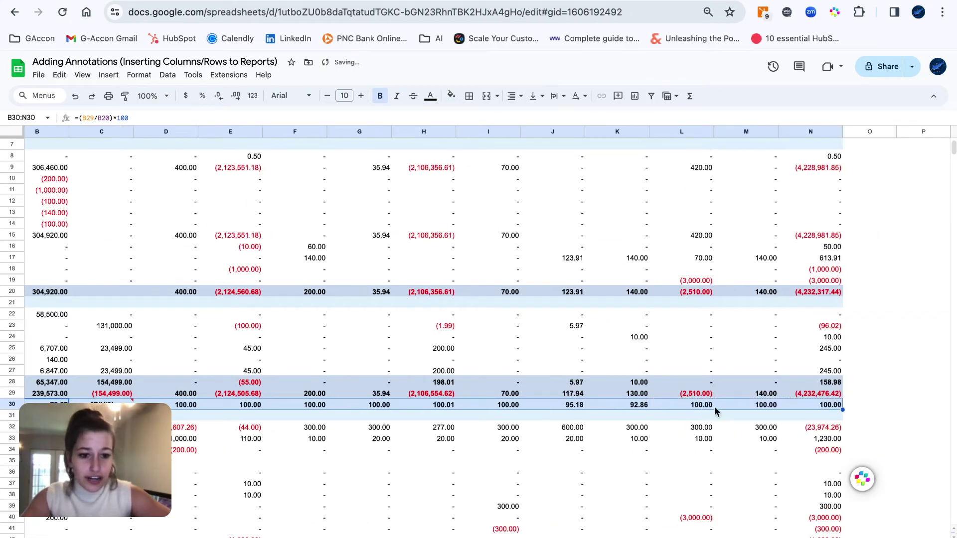
pyautogui.hscroll(-5, 705, 408)
pyautogui.scroll(-1, 683, 411)
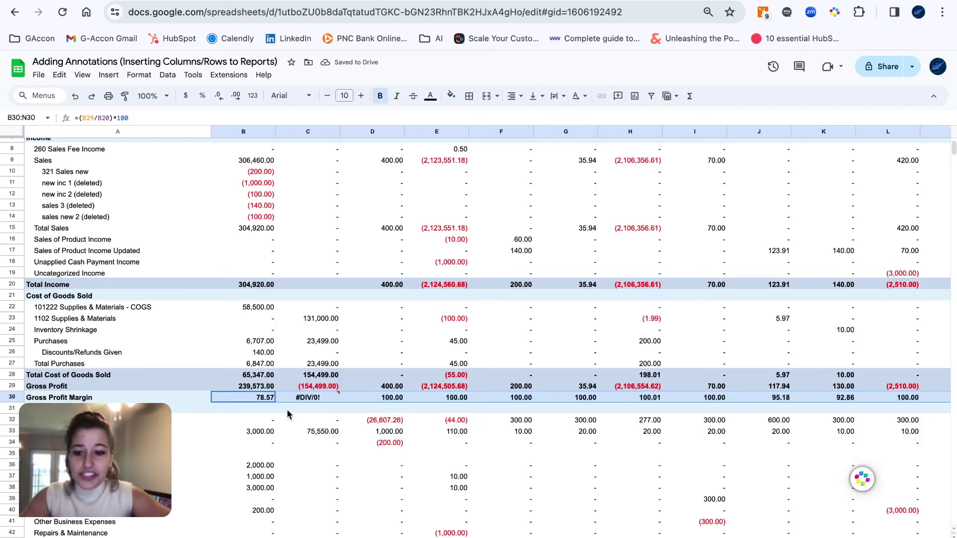
pyautogui.click(209, 401)
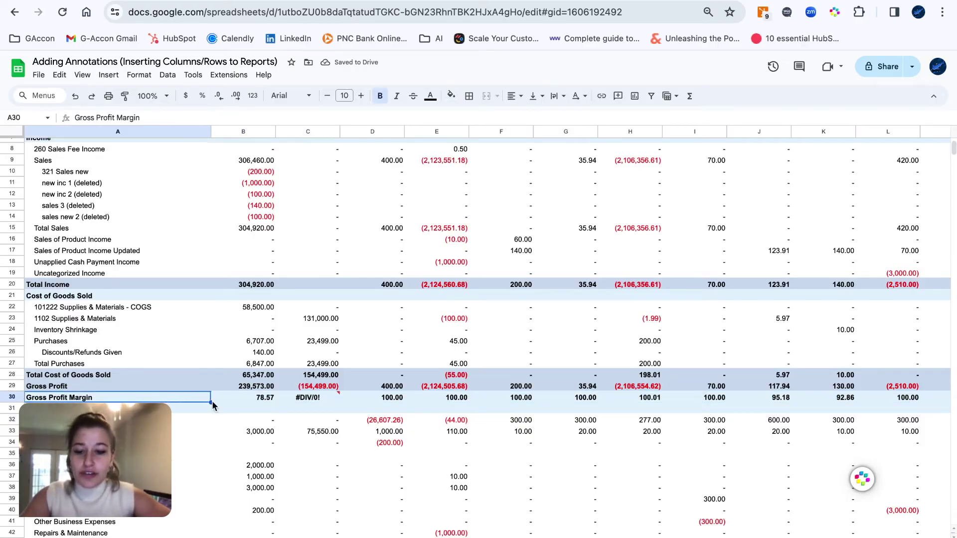
pyautogui.click(257, 401)
pyautogui.click(178, 399)
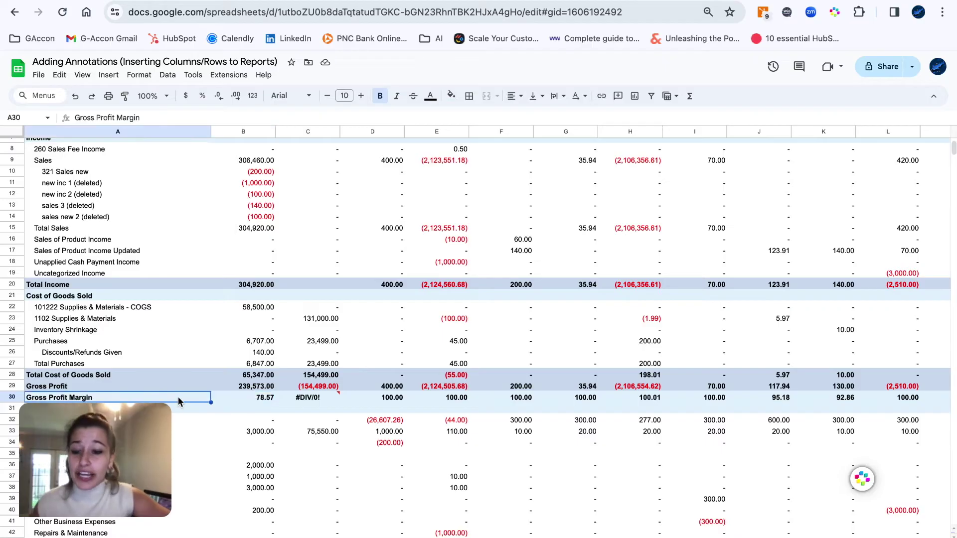
pyautogui.scroll(3, 237, 388)
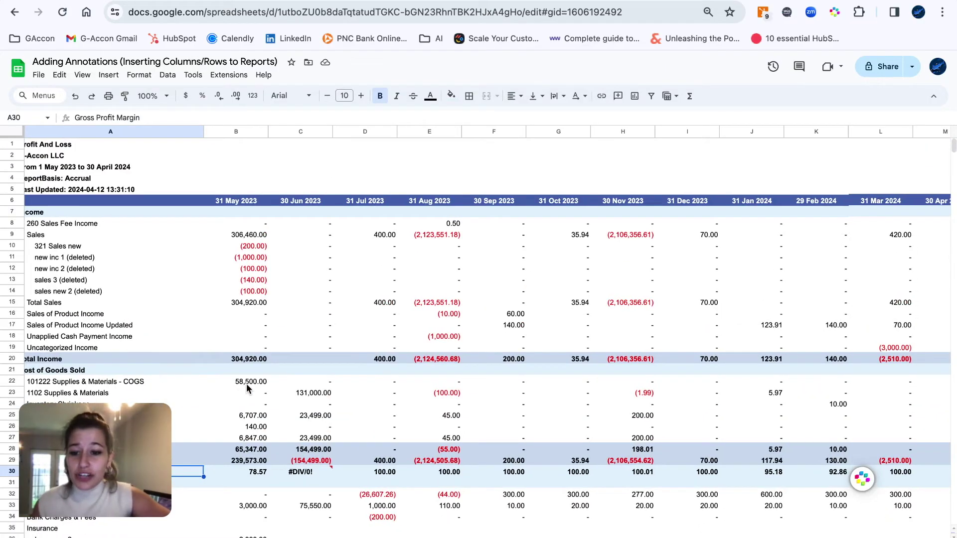
# - Insert a blank column before the first month column
pyautogui.hscroll(-1, 252, 399)
pyautogui.click(241, 132)
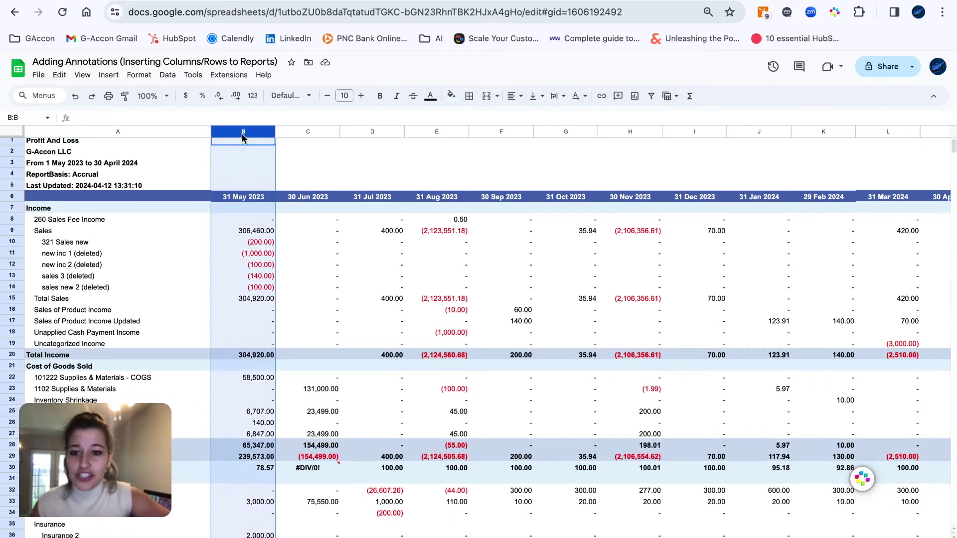
pyautogui.rightClick(215, 133)
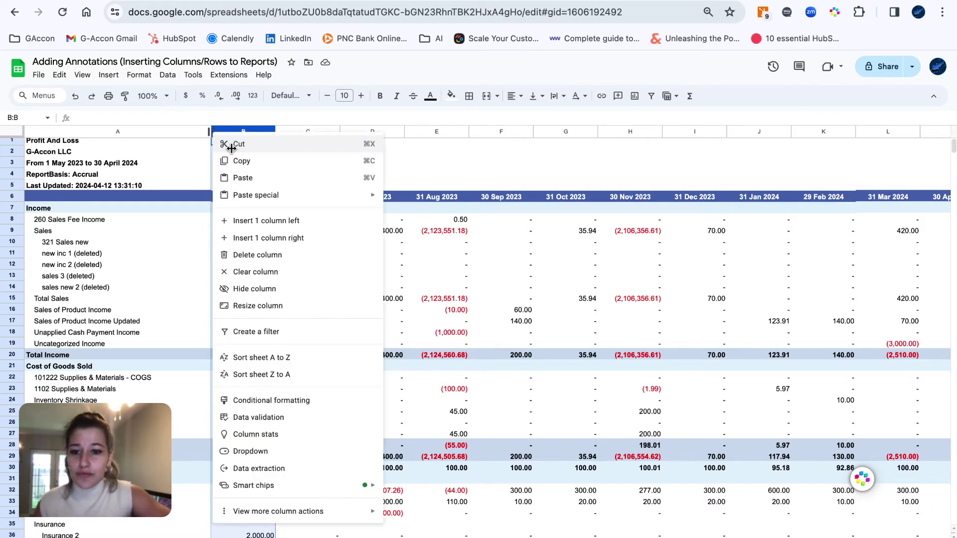
pyautogui.click(268, 221)
# - Enter 'Notes' as the new column's header and 'Demo' beside Income
pyautogui.click(244, 195)
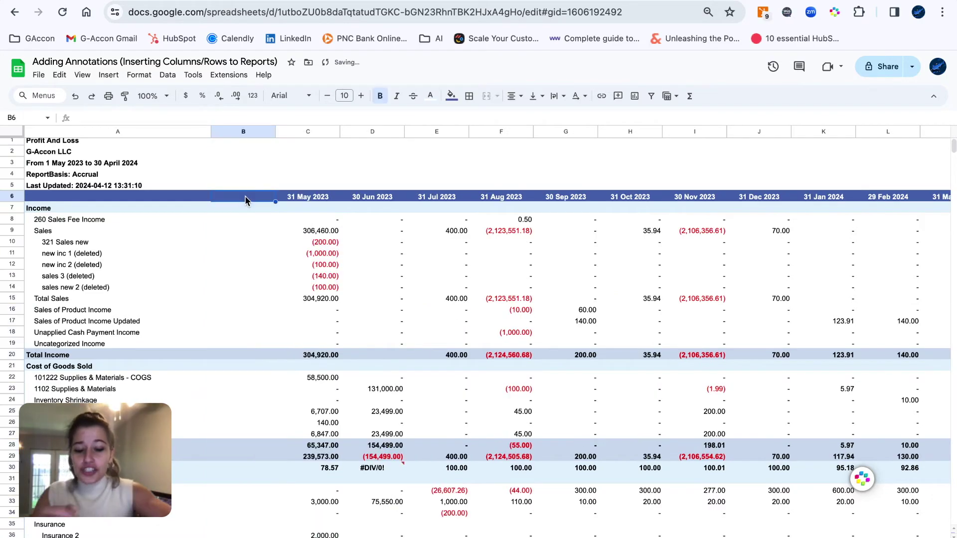
pyautogui.write('Notes')
pyautogui.press('Return')
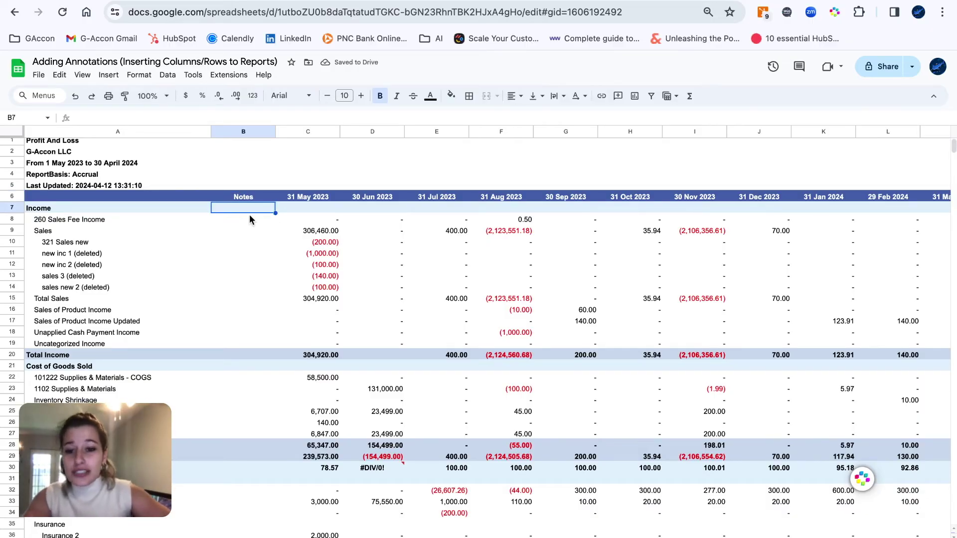
pyautogui.write('Demo')
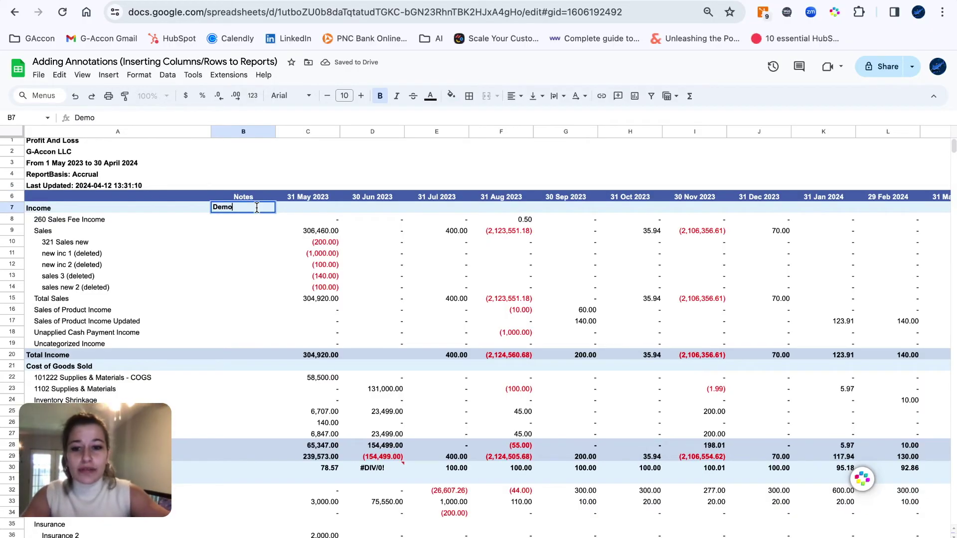
pyautogui.press('Return')
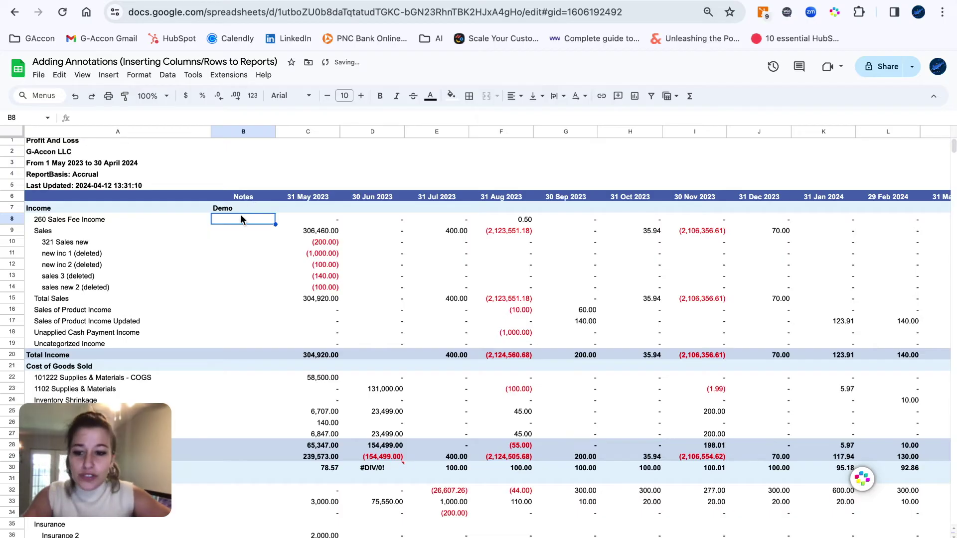
pyautogui.scroll(-3, 242, 219)
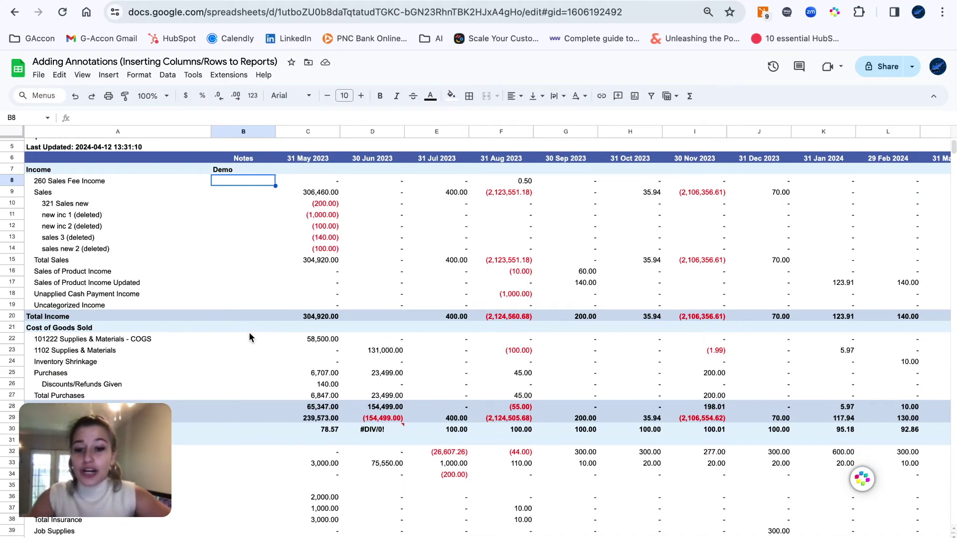
pyautogui.scroll(2, 249, 337)
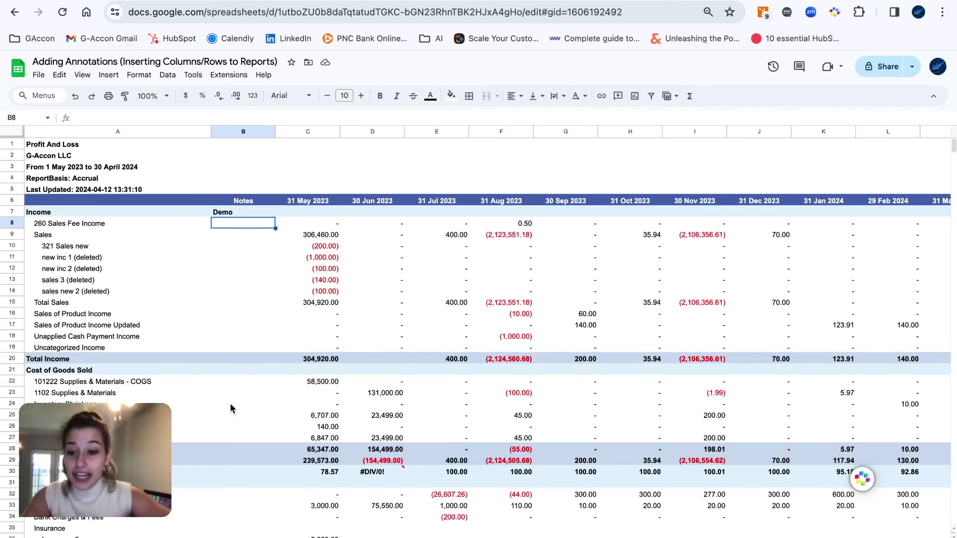
pyautogui.click(253, 165)
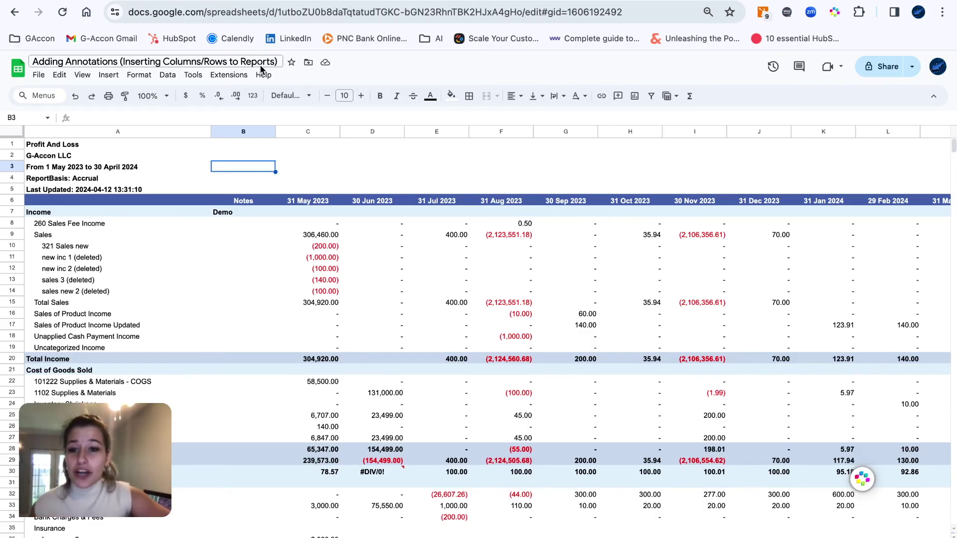
# - Refresh the current sheet from QuickBooks via G-Accon and close the success message
pyautogui.click(238, 77)
pyautogui.moveTo(299, 214)
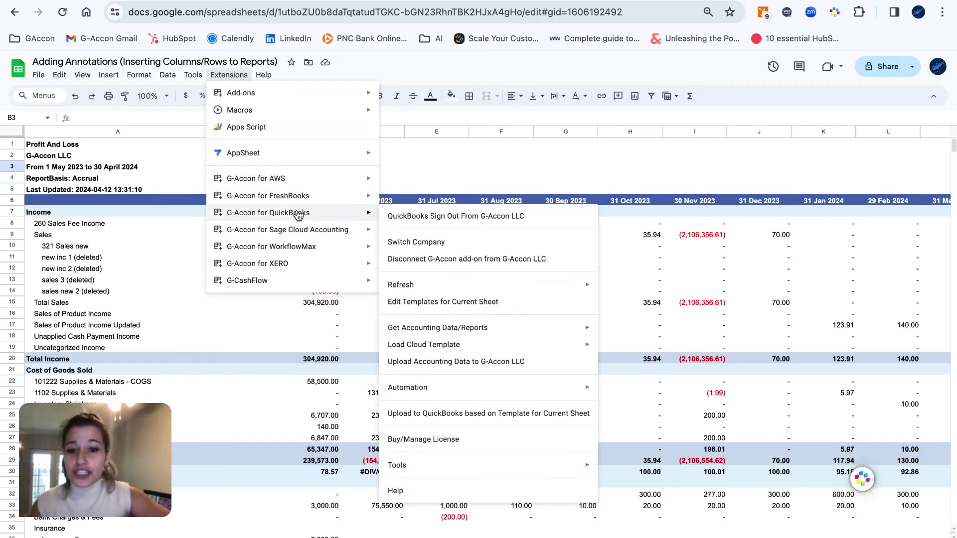
pyautogui.moveTo(491, 288)
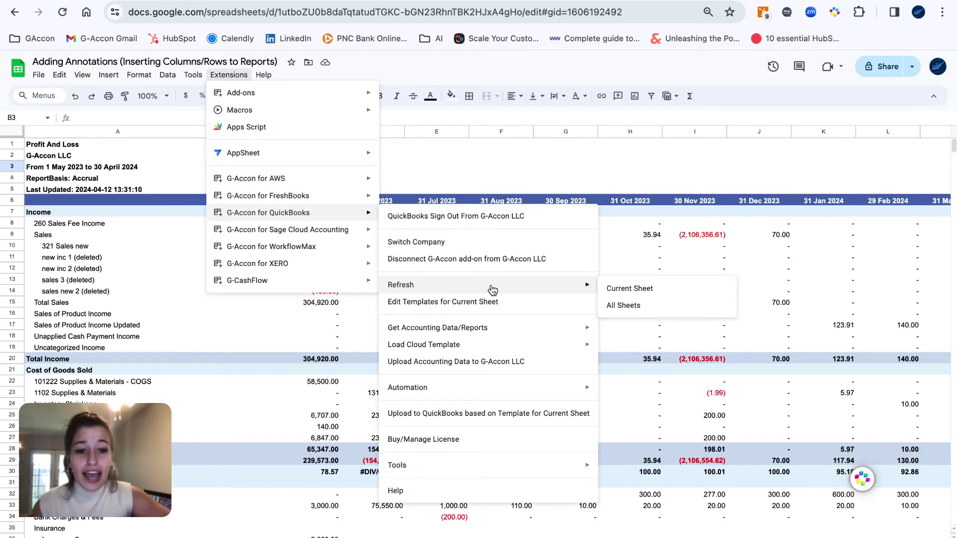
pyautogui.click(629, 293)
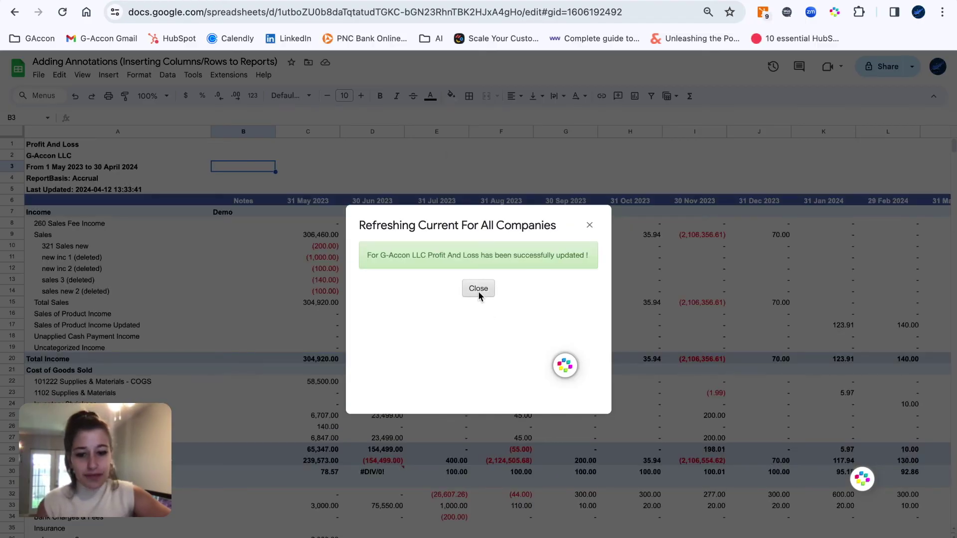
pyautogui.click(478, 289)
pyautogui.scroll(-1, 332, 426)
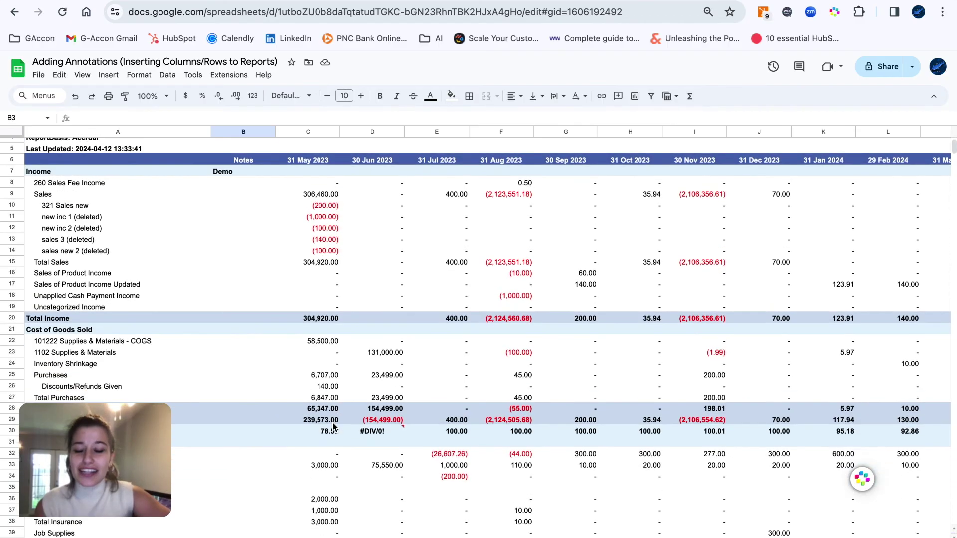
pyautogui.click(245, 170)
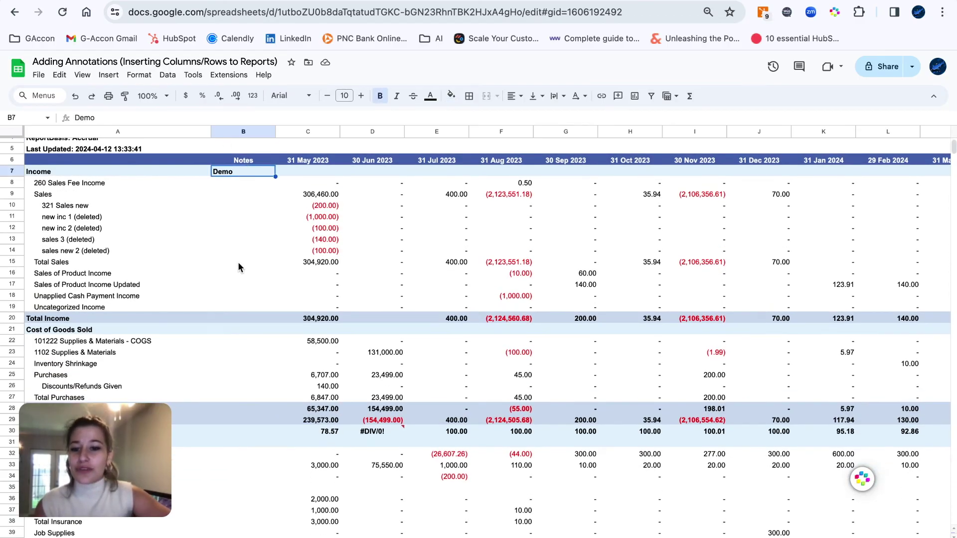
pyautogui.scroll(-2, 238, 314)
pyautogui.scroll(-1, 238, 313)
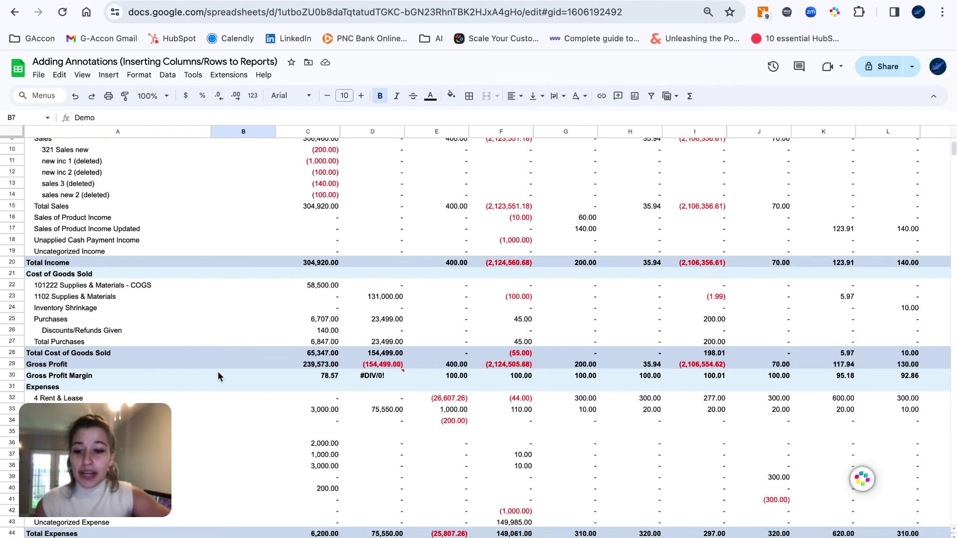
pyautogui.click(161, 377)
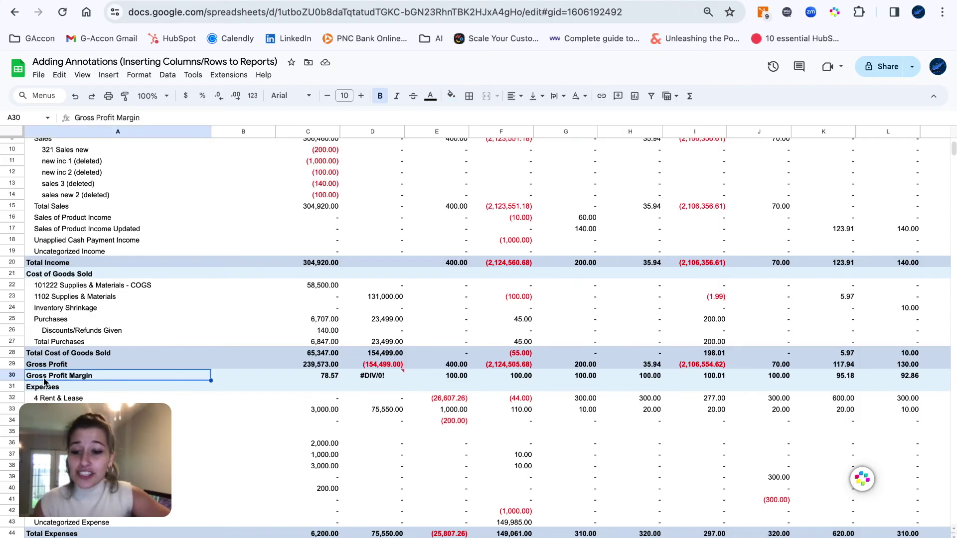
pyautogui.hscroll(5, 243, 378)
pyautogui.scroll(1, 243, 378)
pyautogui.hscroll(-2, 243, 383)
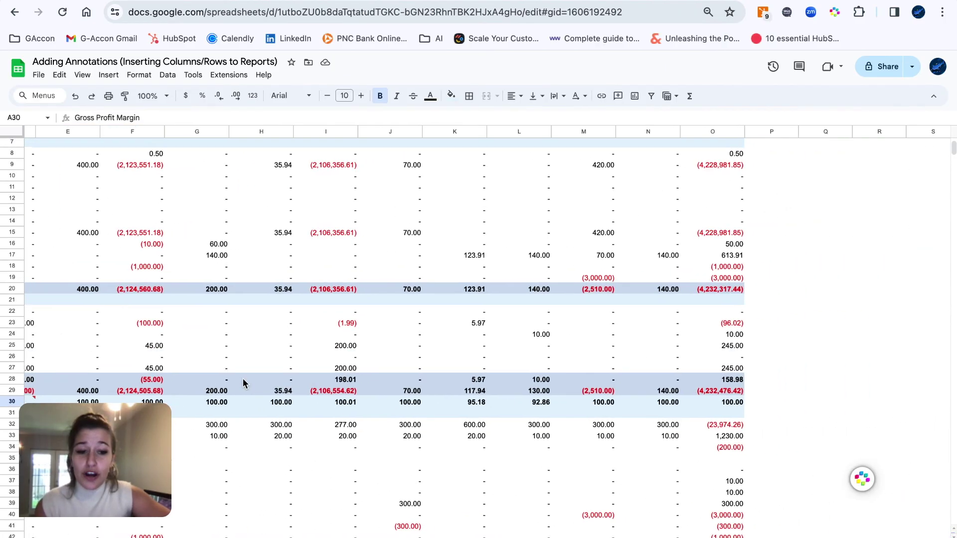
pyautogui.scroll(-1, 209, 386)
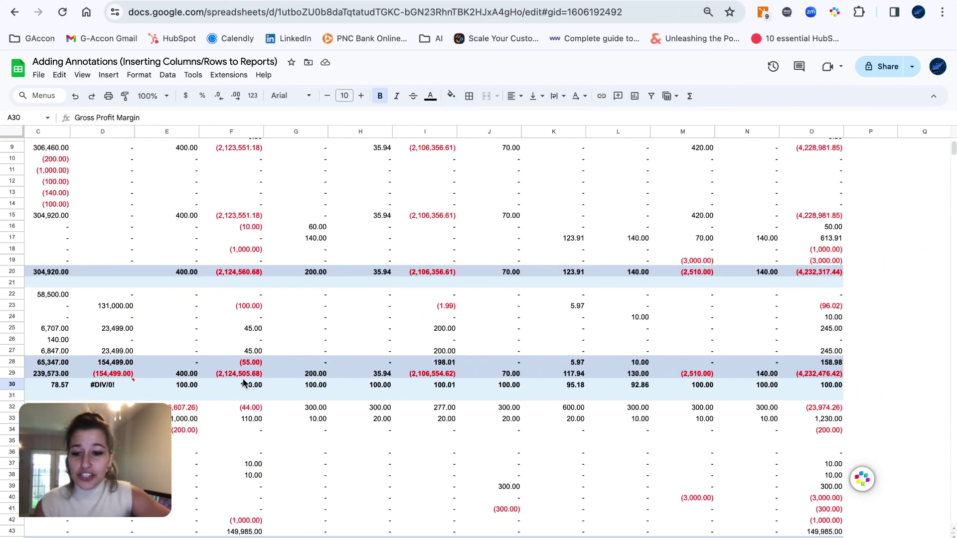
pyautogui.click(55, 385)
pyautogui.hscroll(-2, 250, 389)
pyautogui.hscroll(-3, 250, 389)
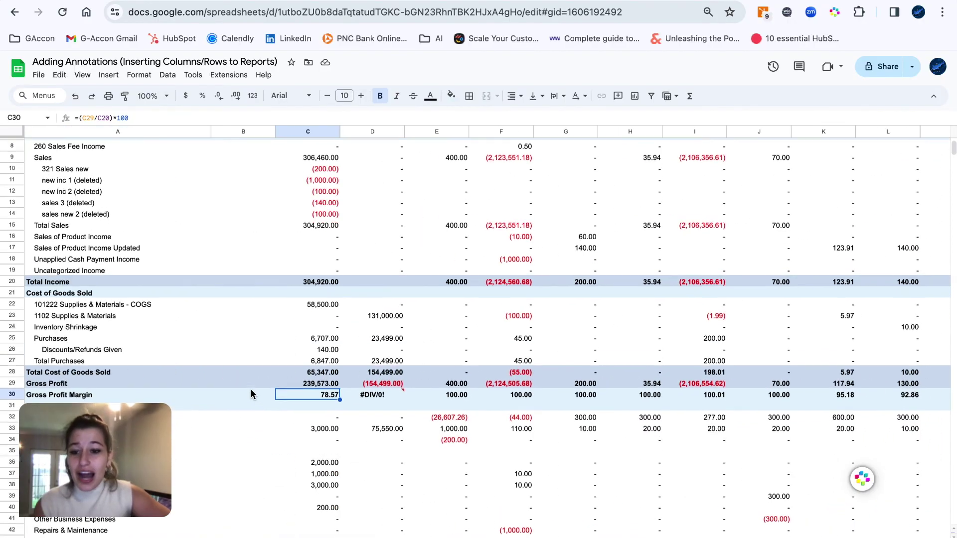
pyautogui.scroll(3, 250, 390)
pyautogui.moveTo(232, 156); pyautogui.dragTo(264, 167)
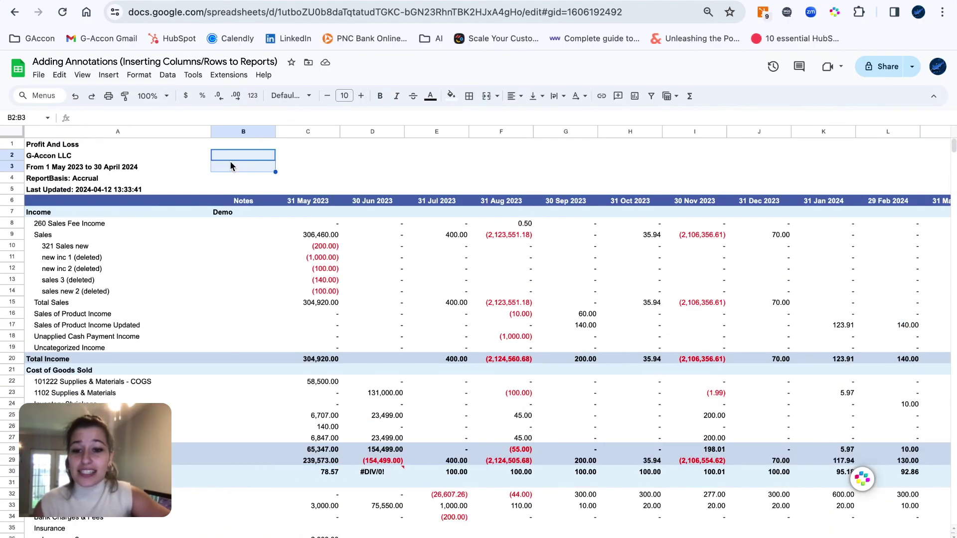
pyautogui.click(309, 155)
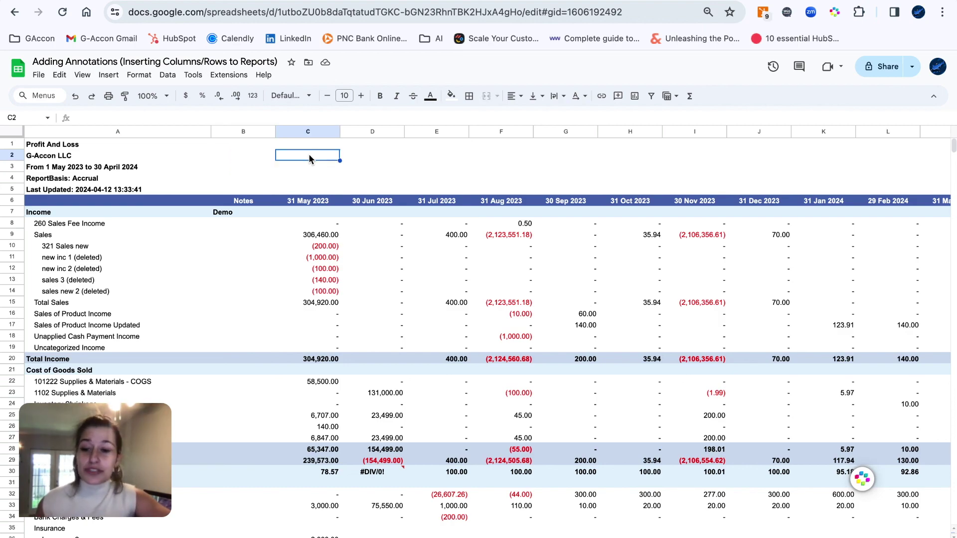